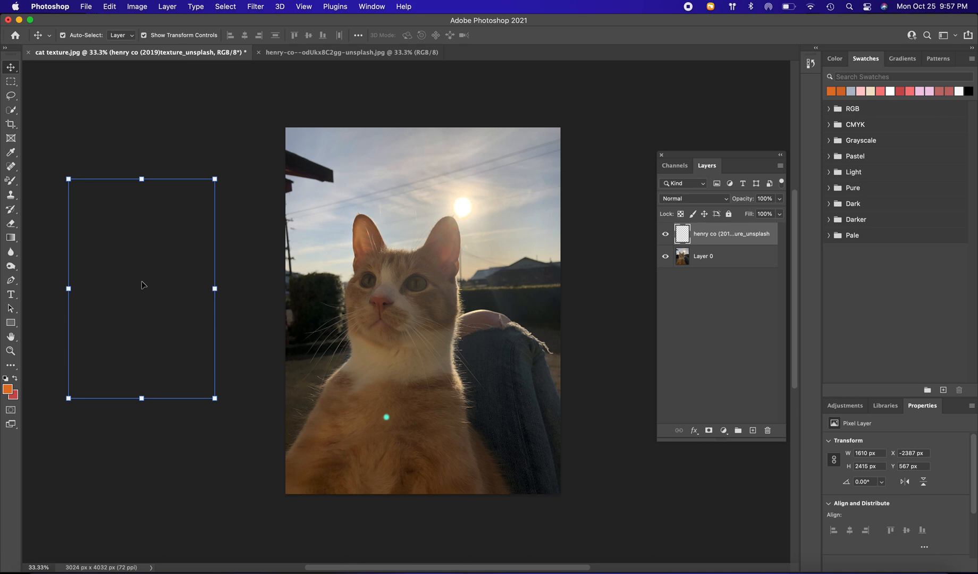
Step: Move the texture layer over the cat photo and scale it to about 203% so it covers the whole canvas
key("super+t")
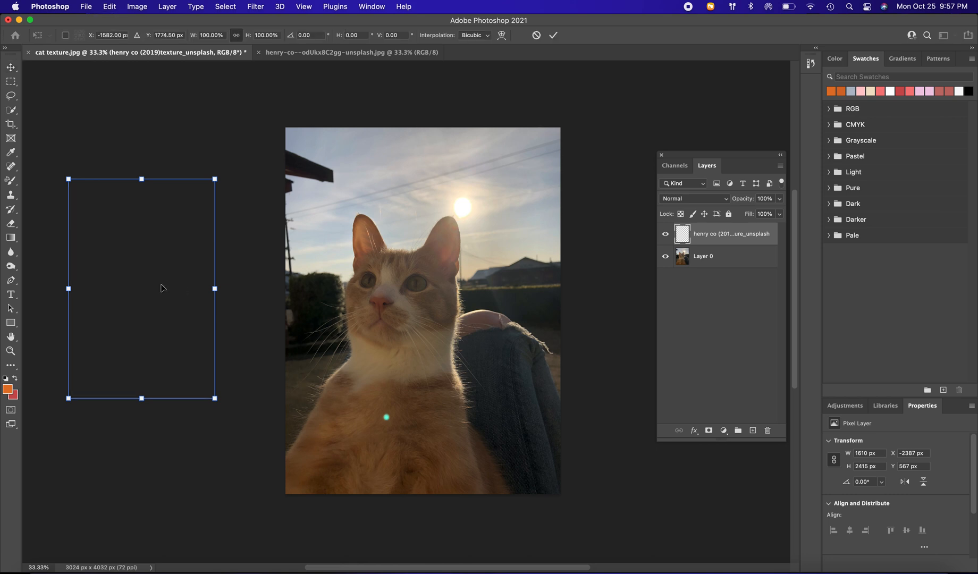
left_click_drag(153, 288, 438, 311)
left_click_drag(495, 208, 566, 104)
left_click_drag(349, 427, 269, 548)
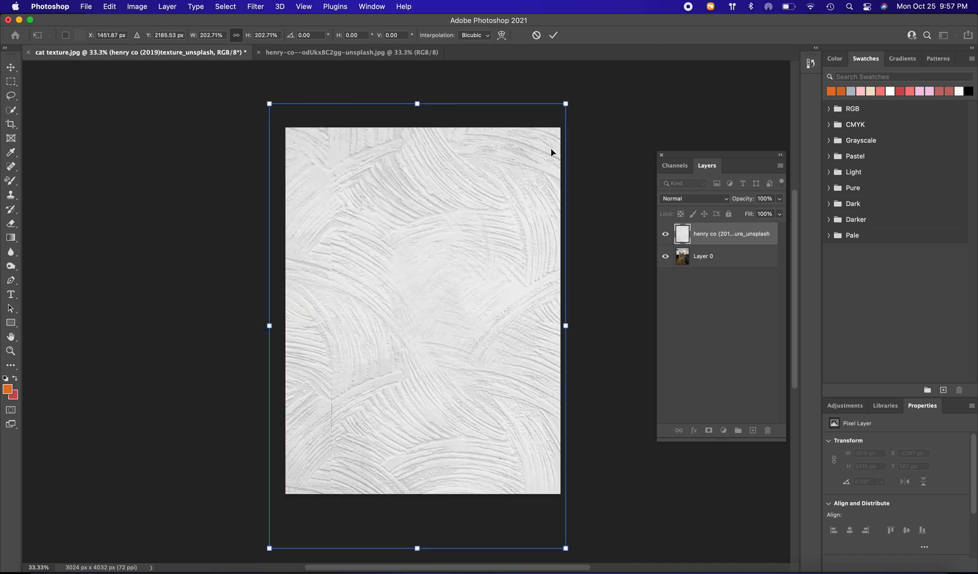
left_click(553, 36)
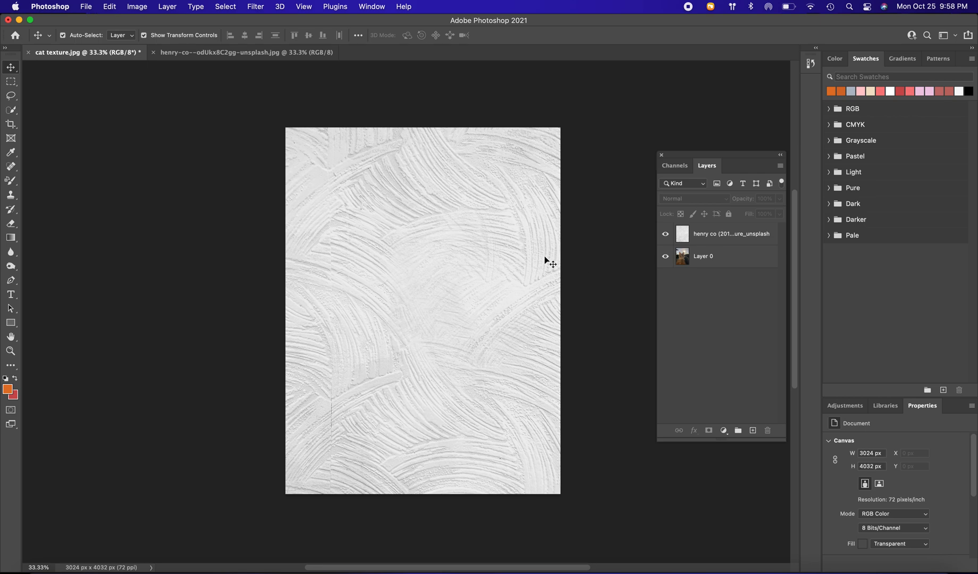
Step: Cycle through blend modes on the texture layer and set it to Overlay
left_click(494, 250)
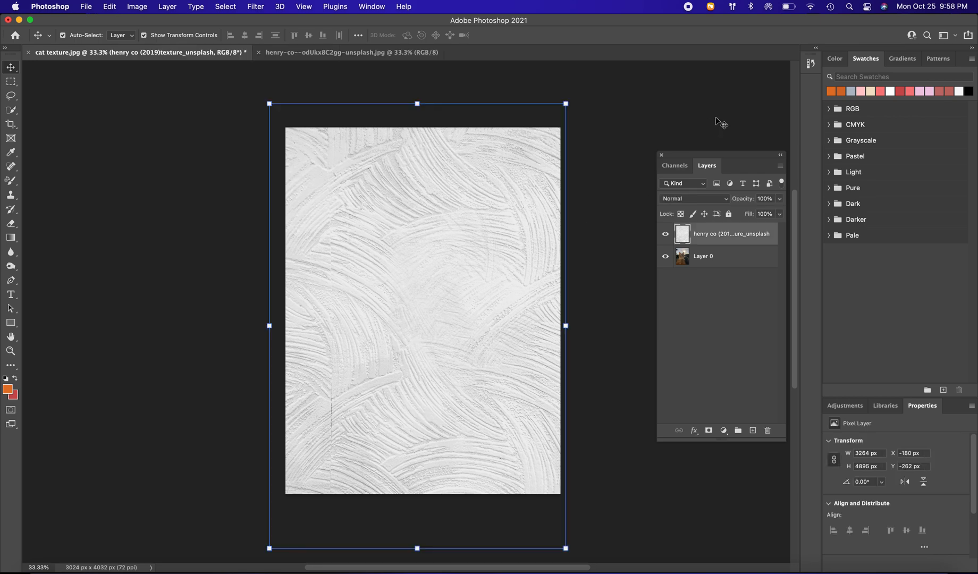
key("shift+plus")
key("shift+plus")
key("shift+plus")
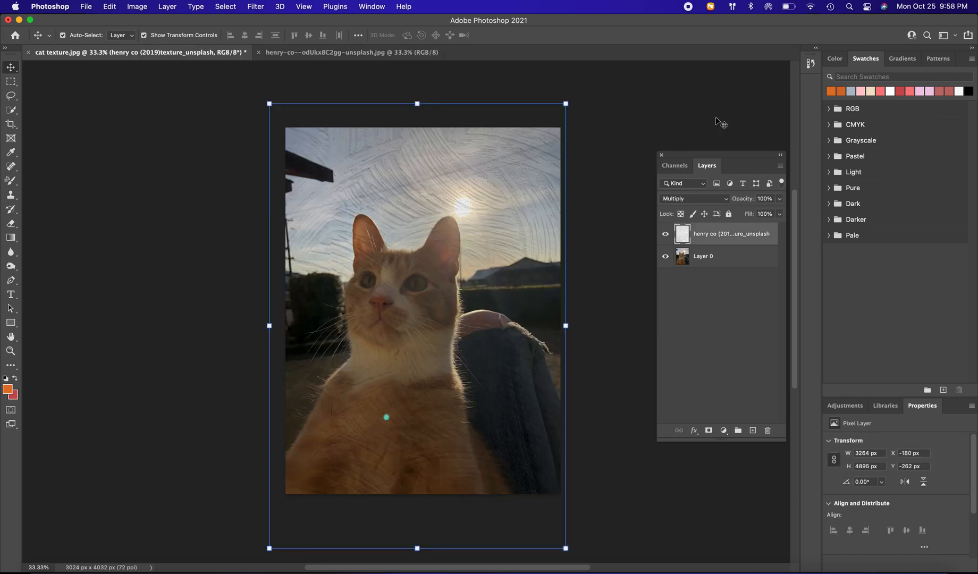
key("shift+plus")
key("shift+plus")
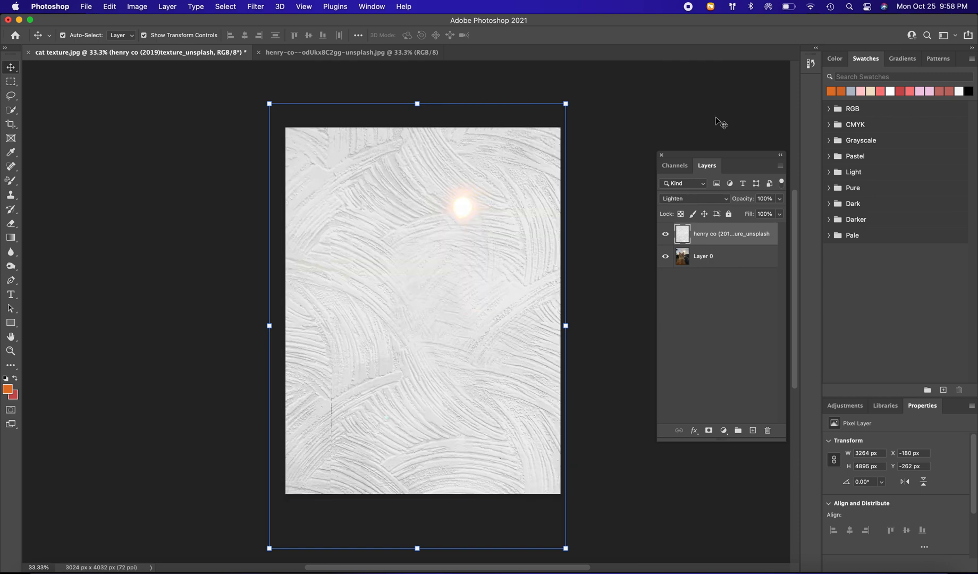
key("shift+plus")
key("shift+minus")
key("shift+minus")
key("shift+minus")
key("shift+plus")
key("shift+plus")
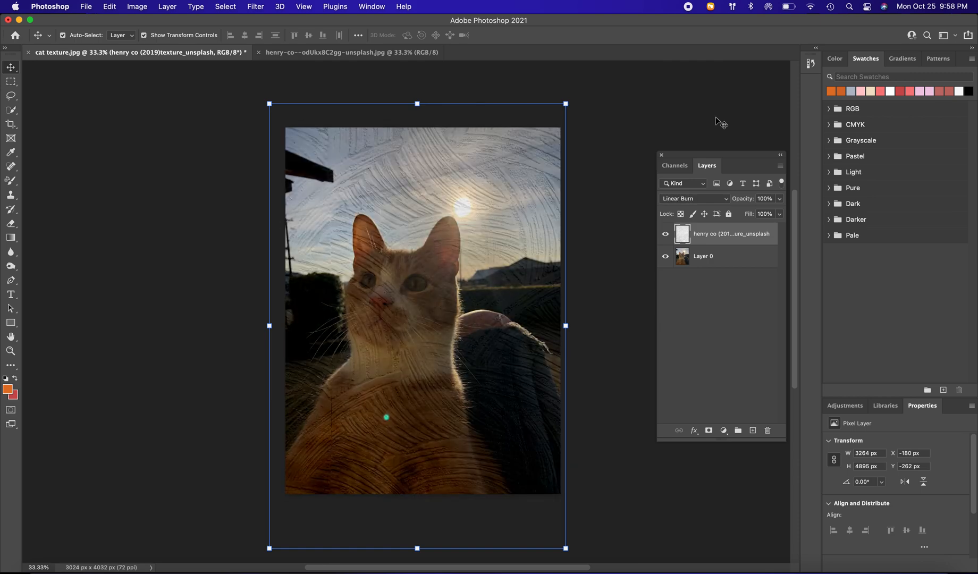
key("shift+plus")
key("shift+plus")
key("shift+plus")
key("shift+plus")
key("shift+plus")
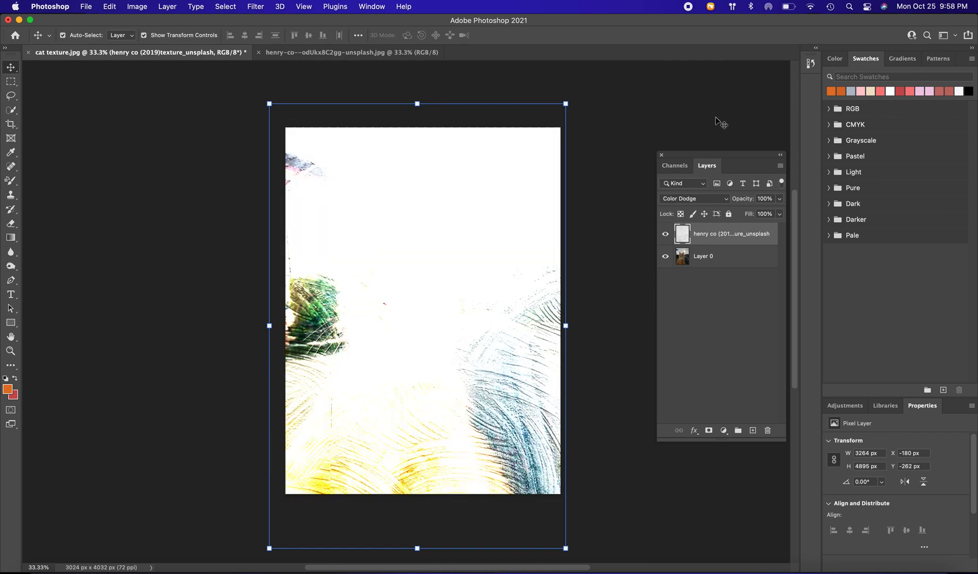
key("shift+plus")
key("shift+plus")
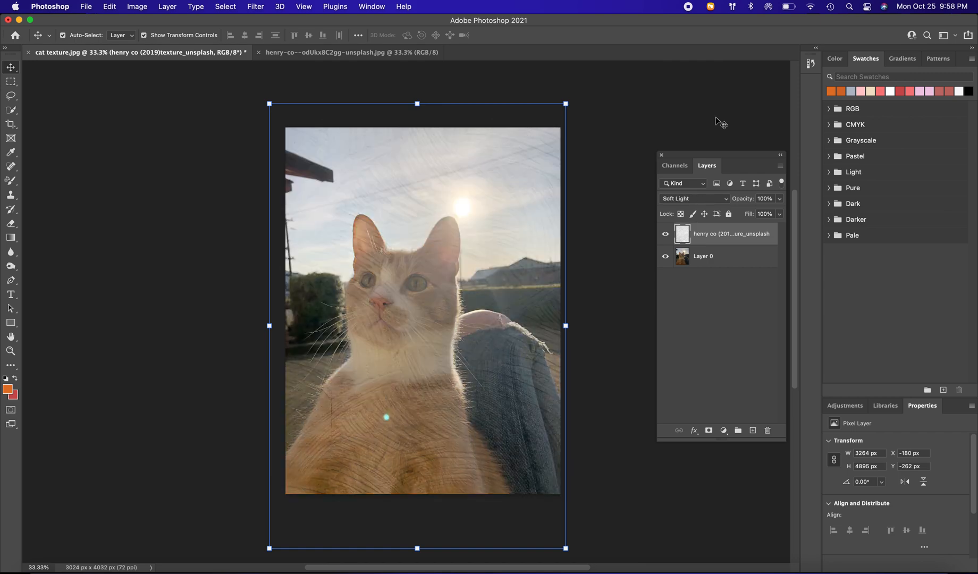
key("shift+minus")
key("shift+plus")
key("shift+minus")
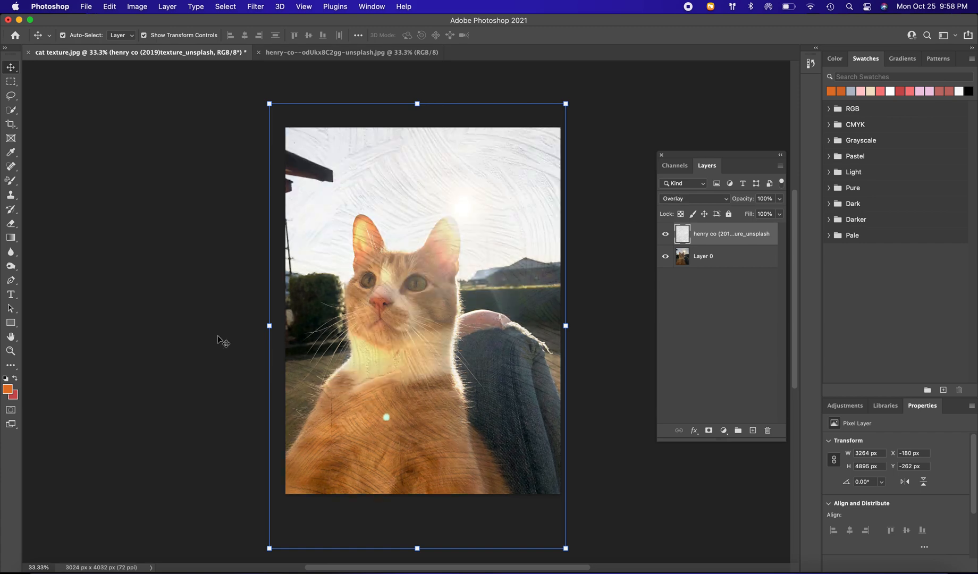
left_click(157, 273)
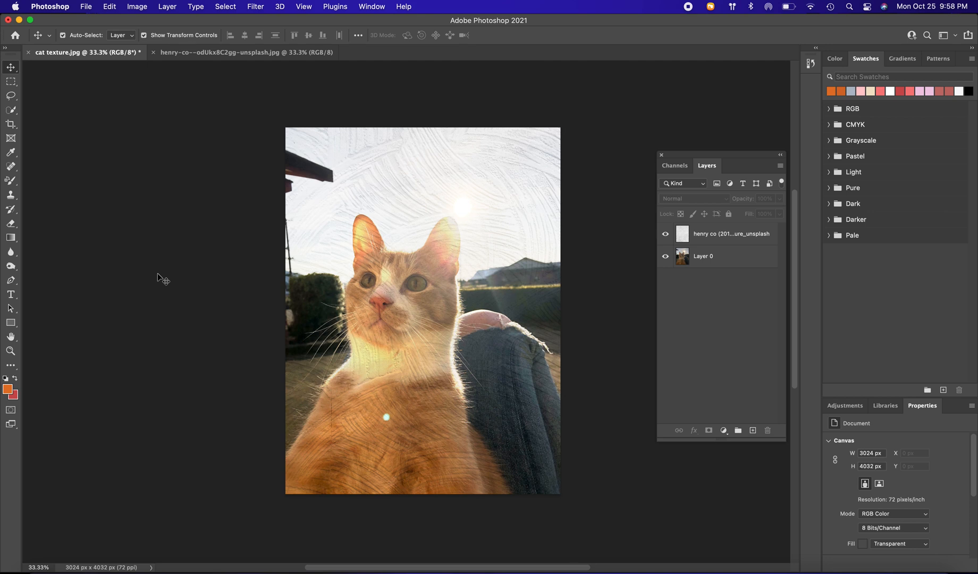
left_click(385, 293)
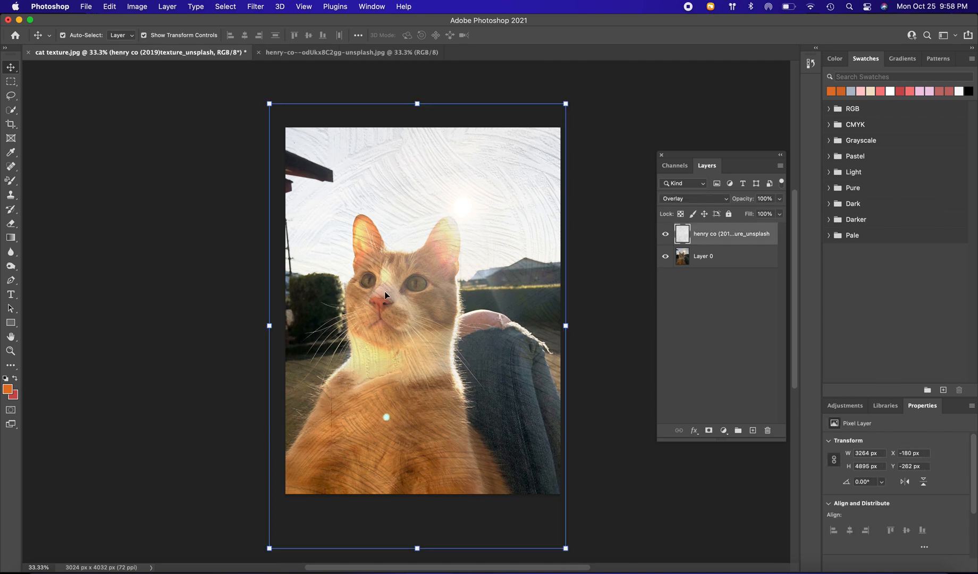
left_click(179, 382)
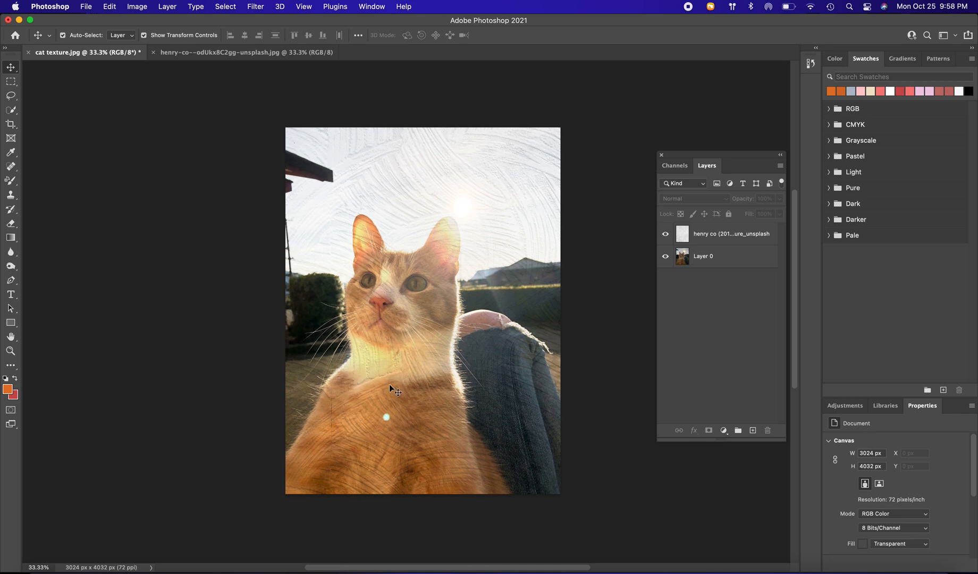
left_click(372, 373)
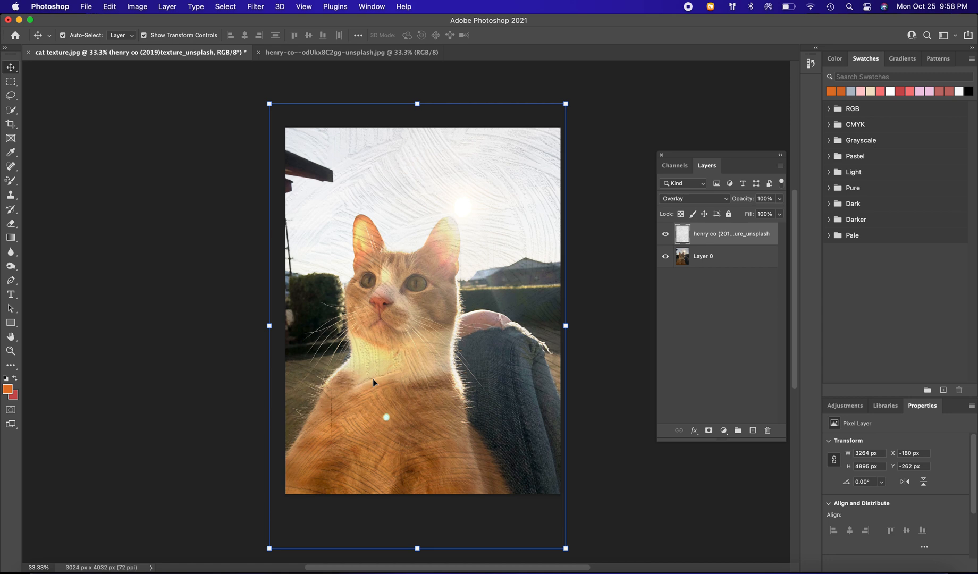
left_click(251, 393)
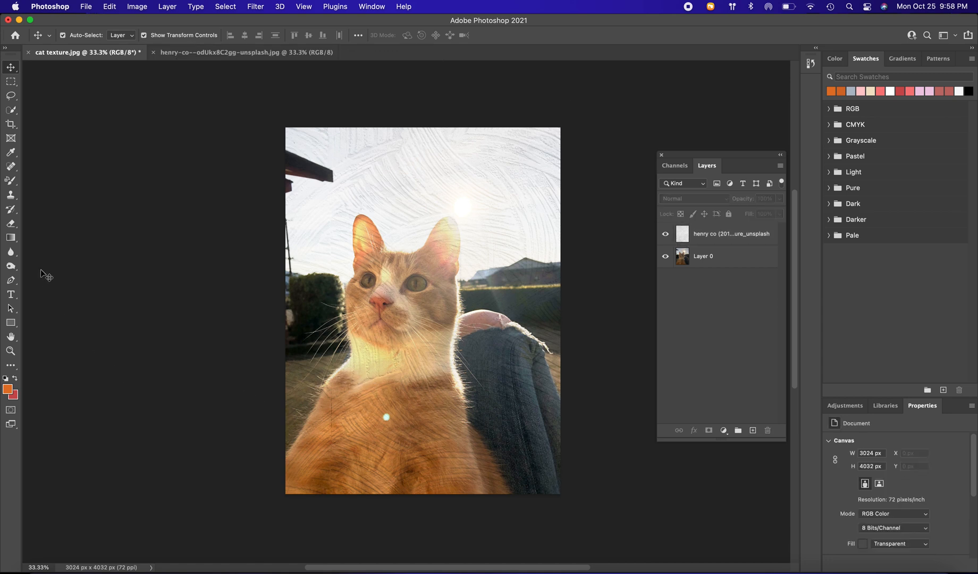
Step: Hide Layer 0 and ready the Clone Stamp on the texture layer with sampling limited to Current Layer
left_click(666, 257)
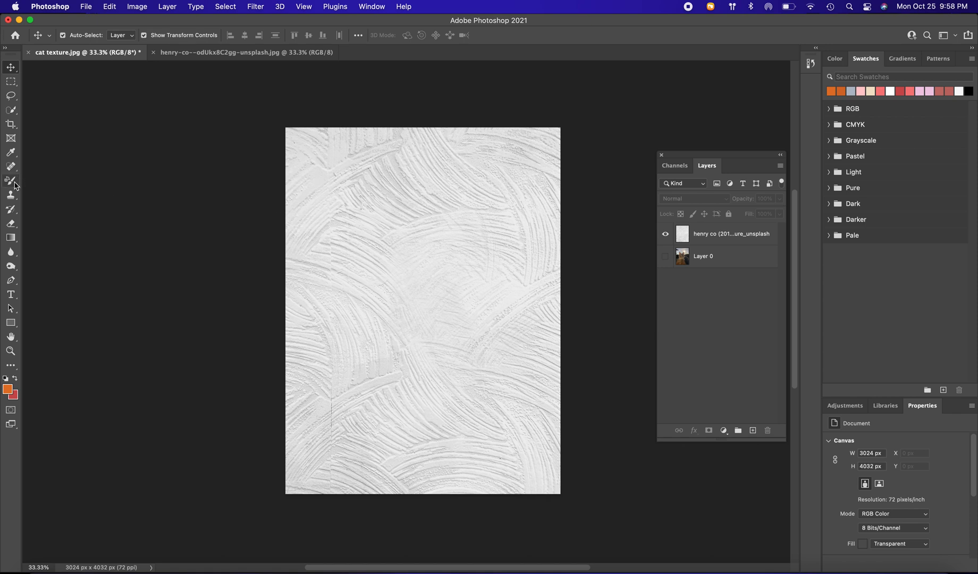
left_click(691, 234)
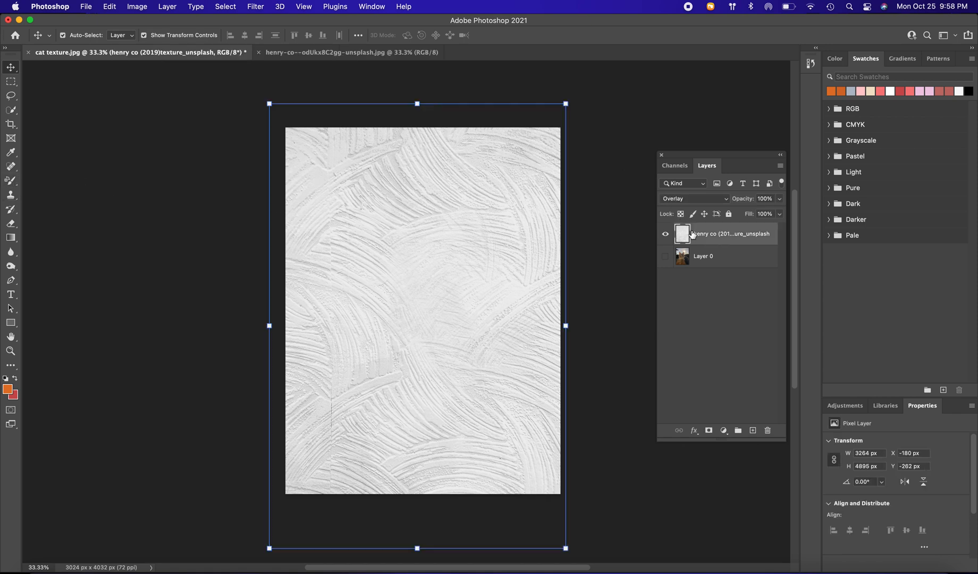
left_click(11, 195)
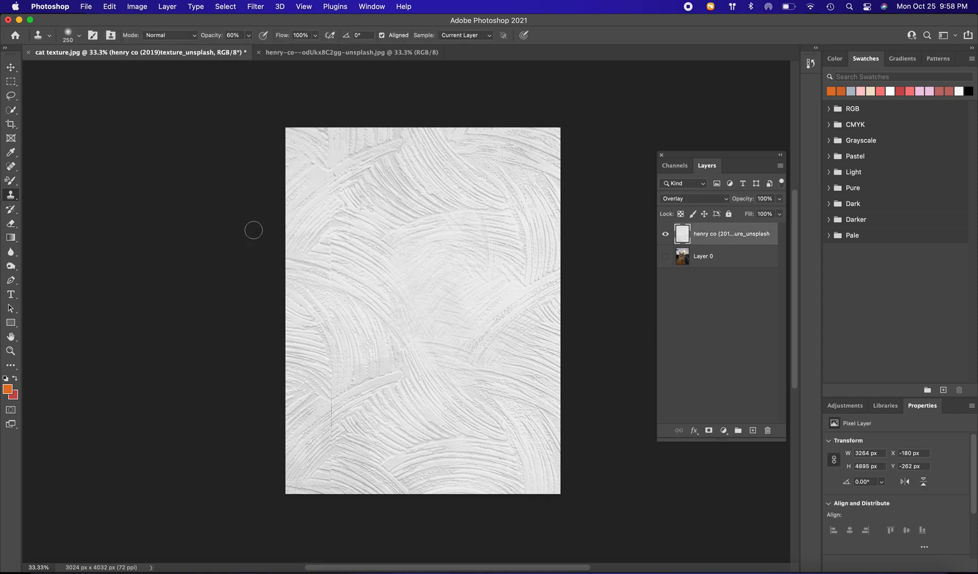
left_click(478, 36)
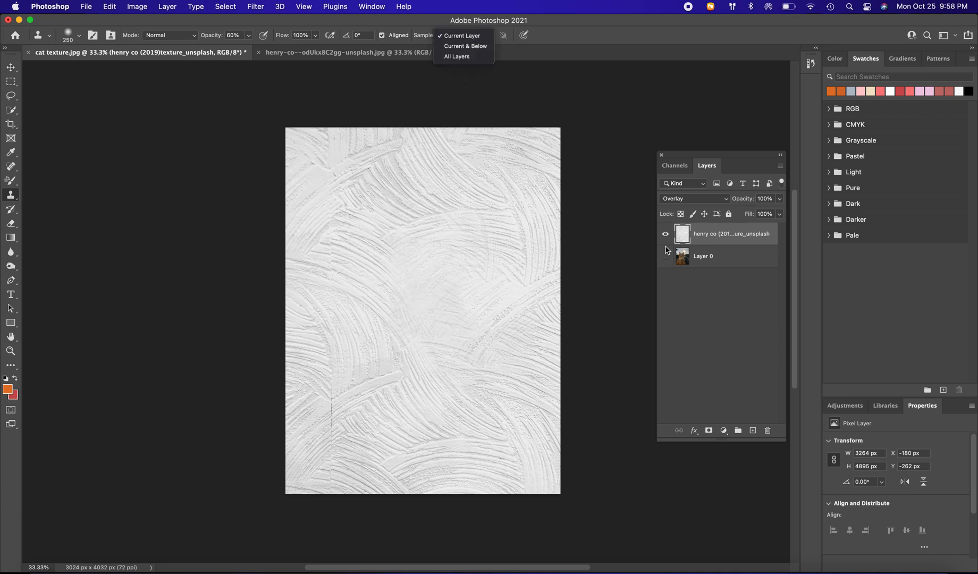
left_click(460, 36)
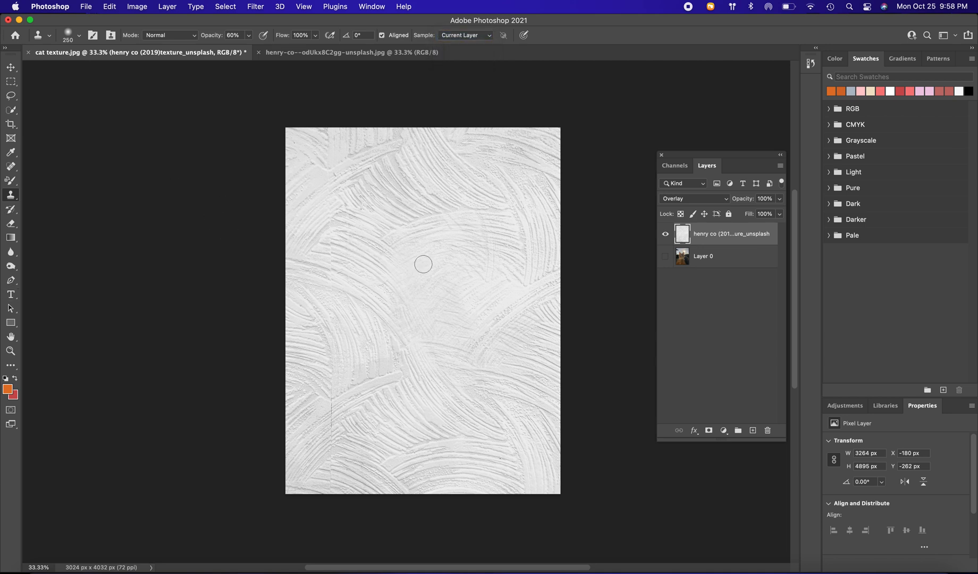
Step: Clone nearby texture over the area covering the cat's face, and show Layer 0 again
left_click(484, 269, "alt")
mouse_move(406, 341)
left_mouse_down()
mouse_move(420, 323)
mouse_move(420, 287)
mouse_move(409, 339)
mouse_move(396, 336)
mouse_move(403, 345)
mouse_move(385, 317)
mouse_move(394, 312)
mouse_move(387, 318)
mouse_move(371, 296)
mouse_move(384, 319)
left_mouse_up()
left_click(421, 278, "alt")
left_click(413, 272, "alt")
left_click(406, 339, "alt")
mouse_move(371, 302)
left_mouse_down()
mouse_move(398, 305)
mouse_move(393, 291)
mouse_move(415, 326)
mouse_move(399, 329)
mouse_move(405, 318)
mouse_move(418, 332)
mouse_move(407, 315)
left_mouse_up()
left_click(392, 331, "alt")
left_click(665, 257)
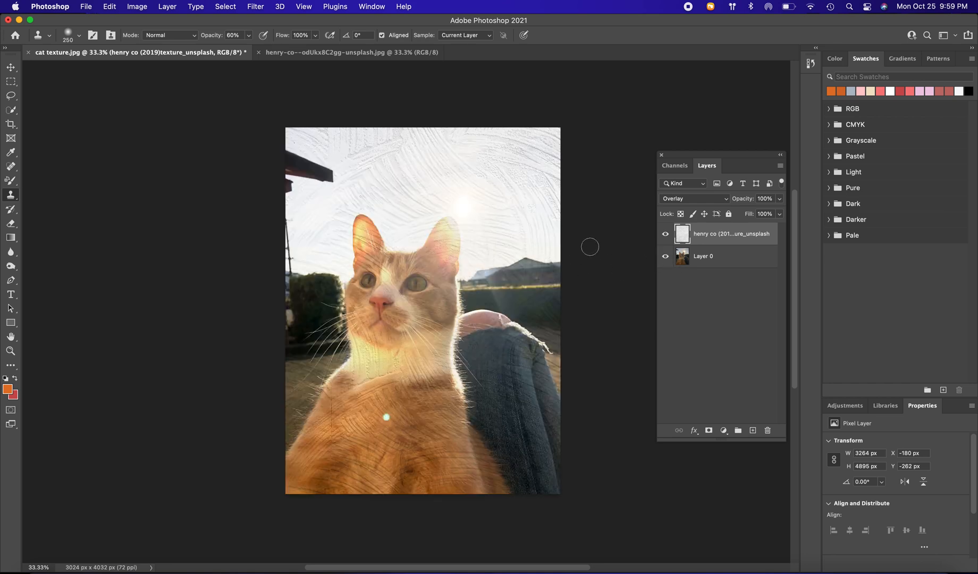
Step: Hide the texture layer and make a Subject selection from the cat photo on Layer 0
left_click(11, 67)
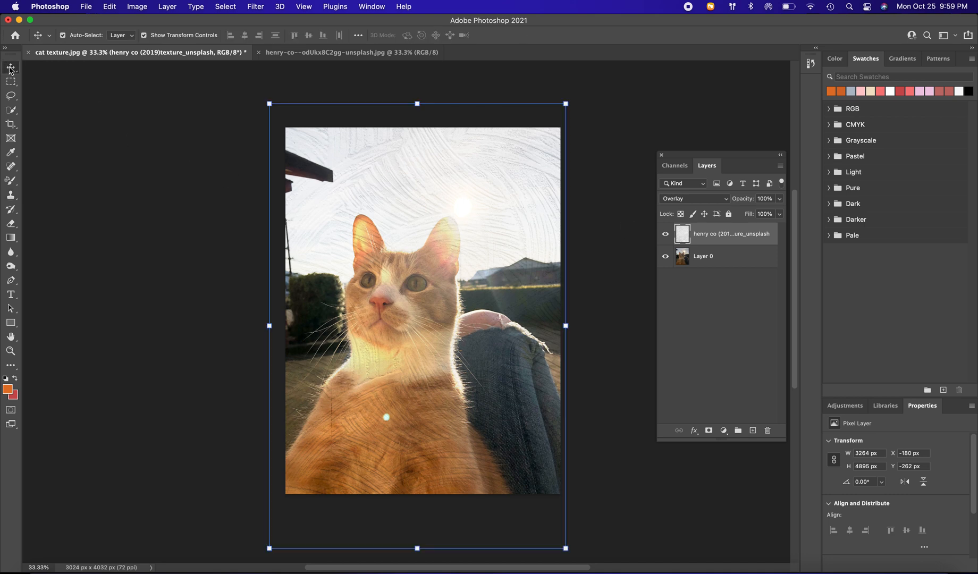
left_click(87, 176)
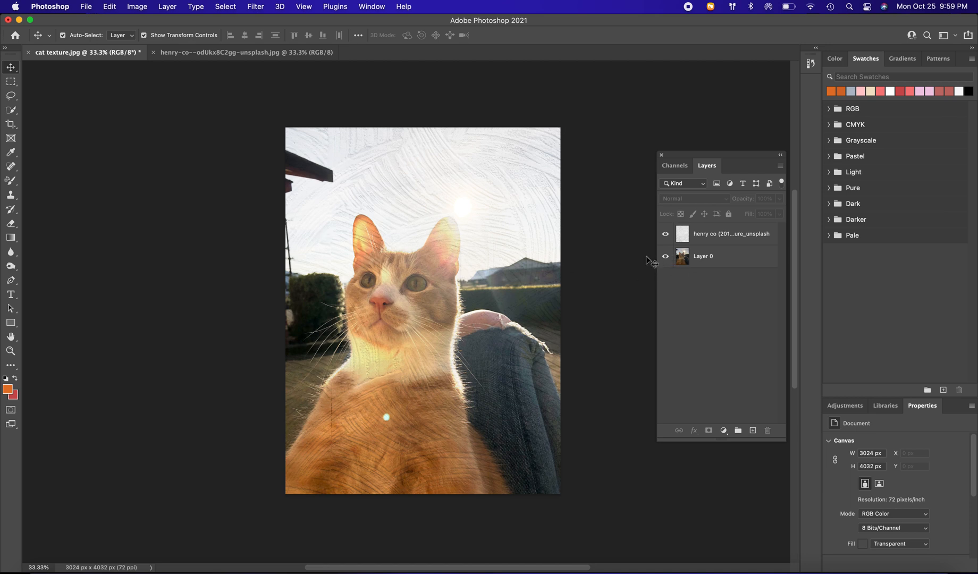
left_click(666, 234)
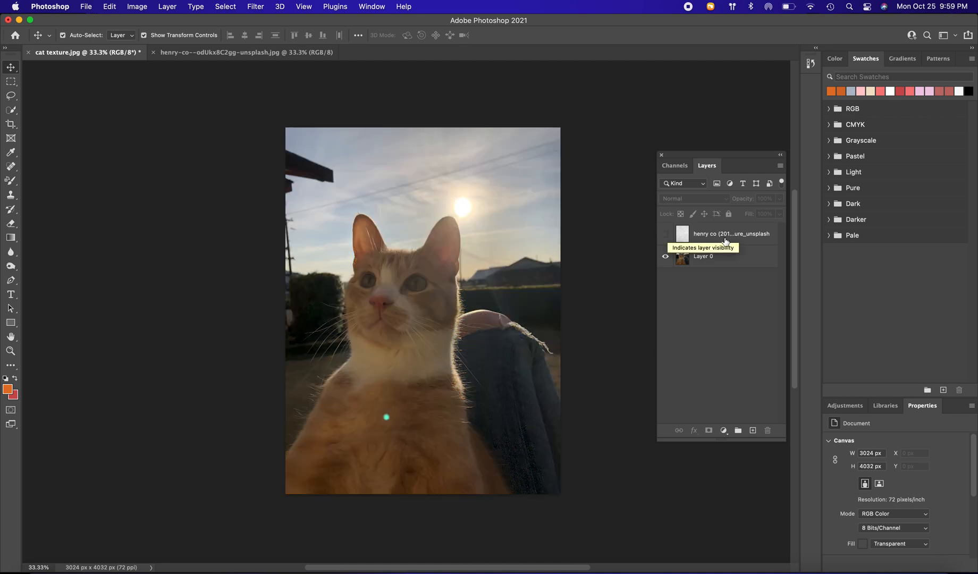
left_click(225, 7)
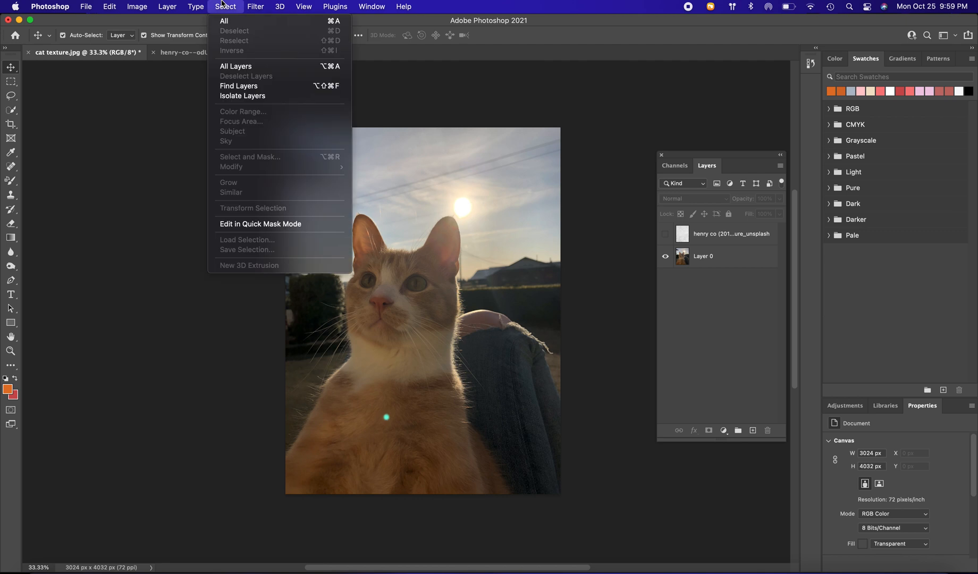
left_click(366, 305)
left_click(232, 6)
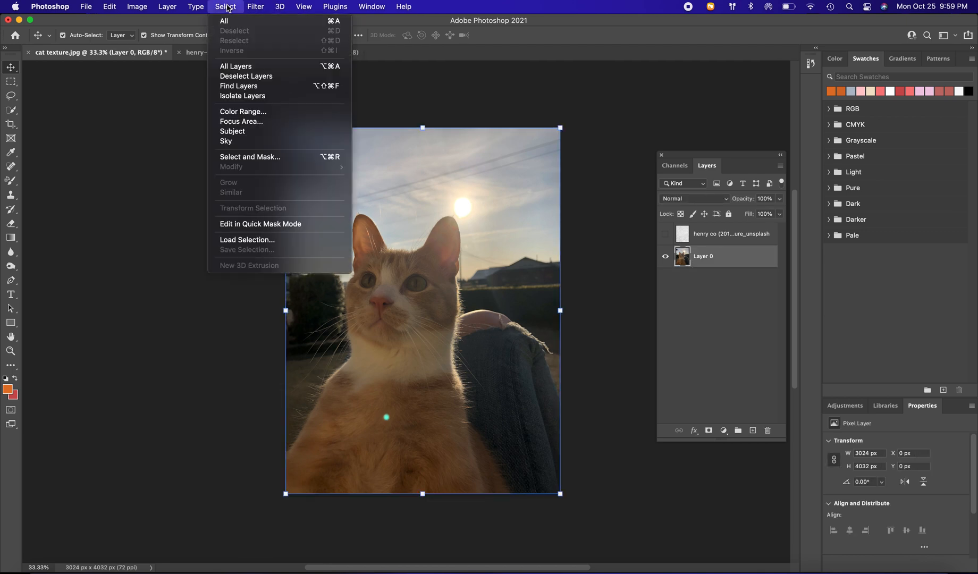
left_click(253, 133)
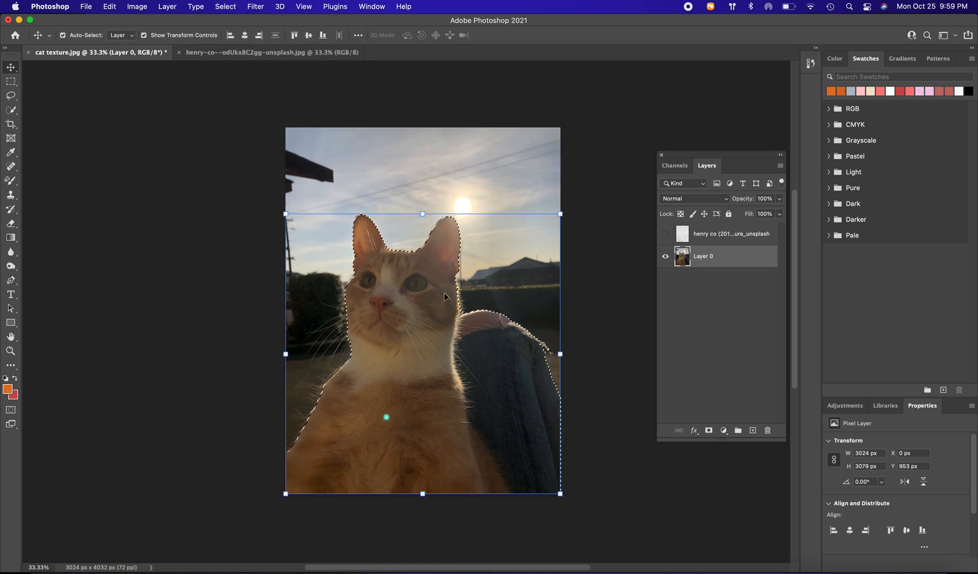
Step: Show the texture layer and add a layer mask to it from the subject selection
left_click(664, 233)
left_click(704, 235)
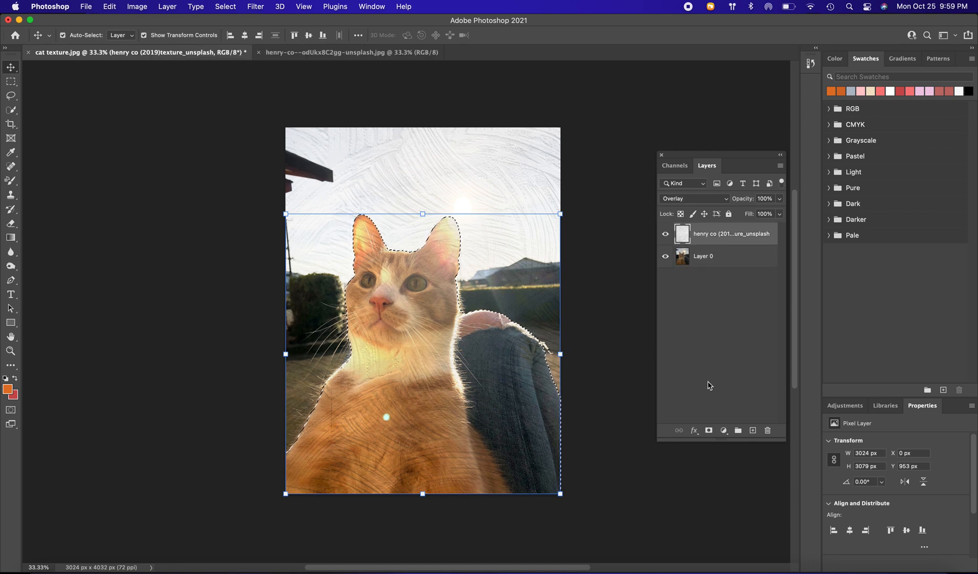
left_click(708, 430)
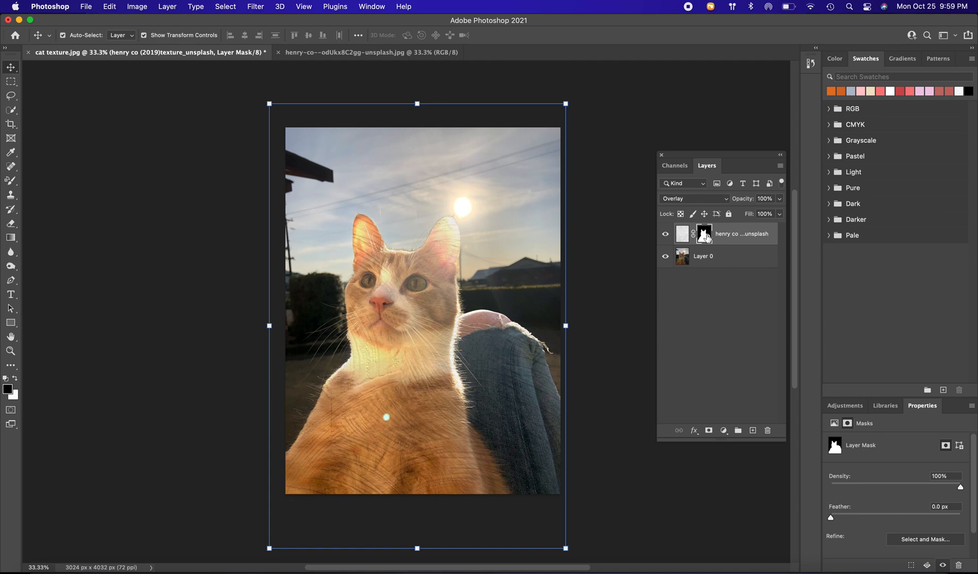
Step: Invert the texture layer's mask back and forth to compare texture on the background with texture on the subject
key("super+i")
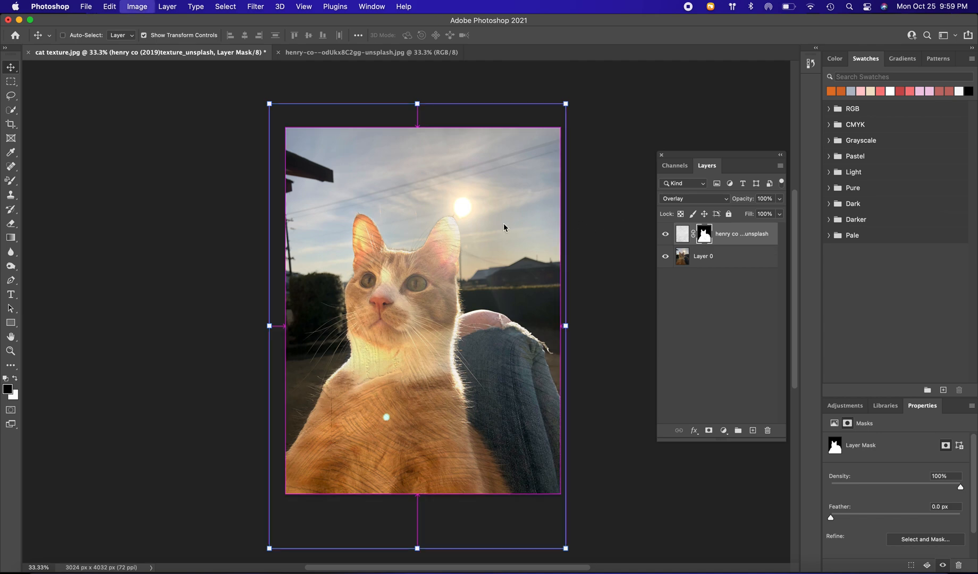
key("super+i")
key("super+i")
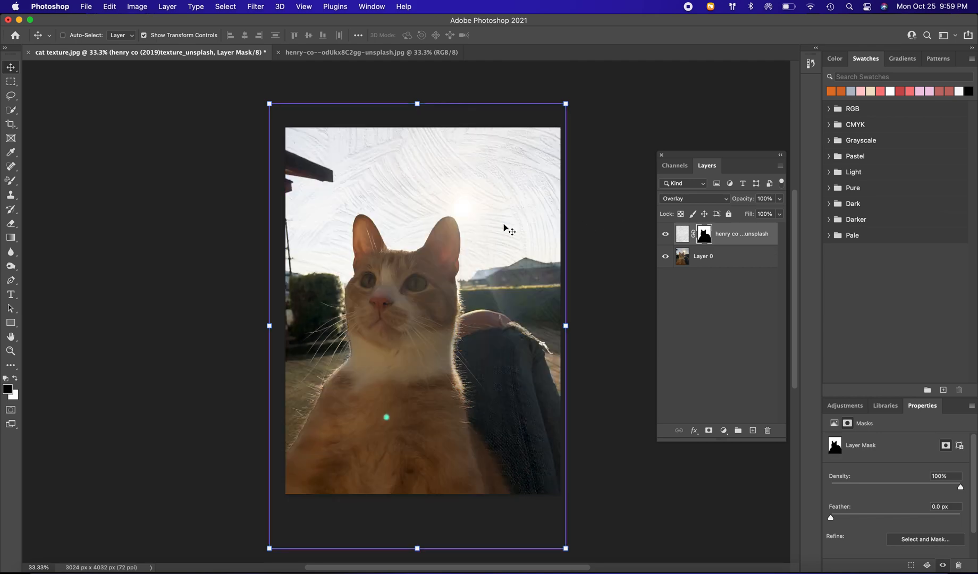
key("super+i")
key("super+i")
key("super+i")
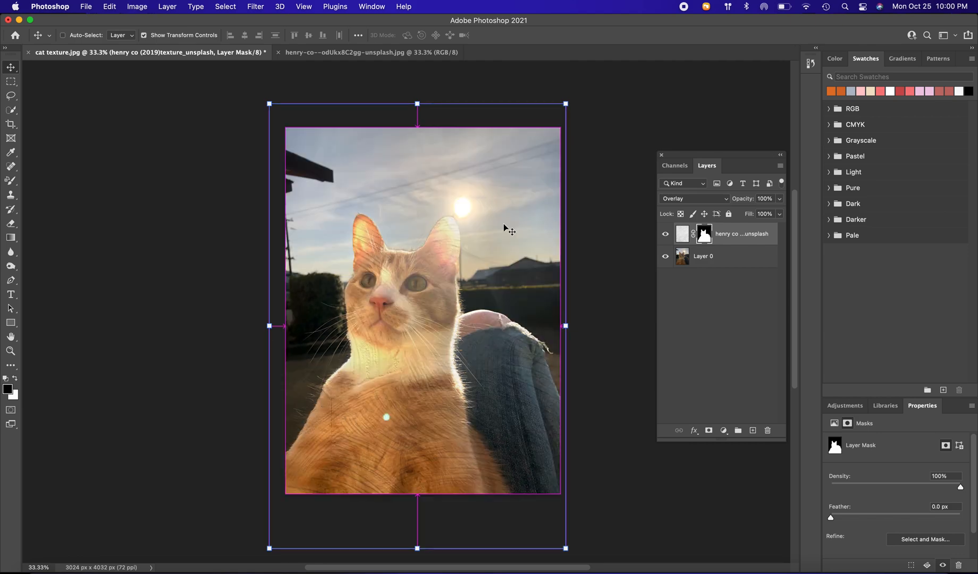
key("super+i")
key("super+i")
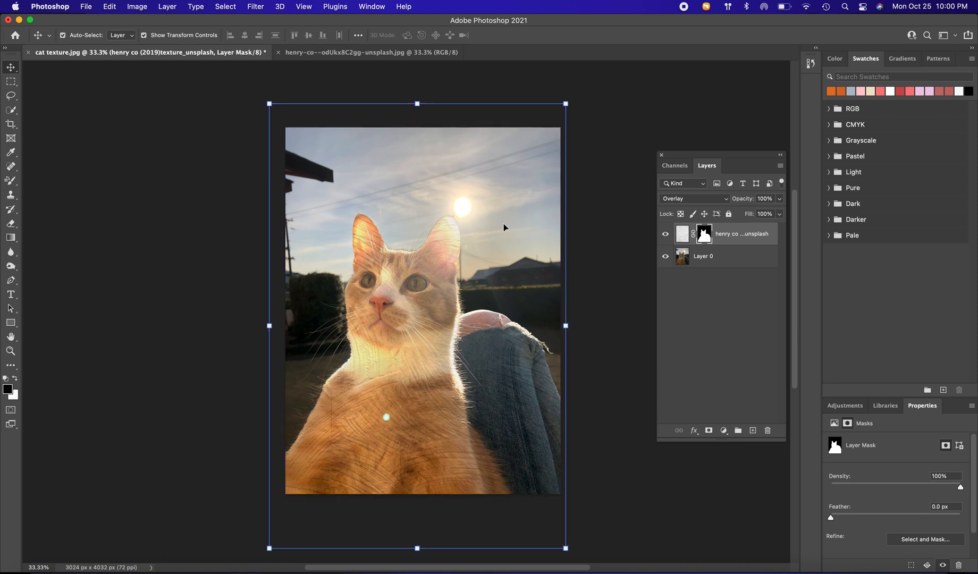
Step: Try lowering the density of the texture layer's mask to 27%
left_click(63, 119)
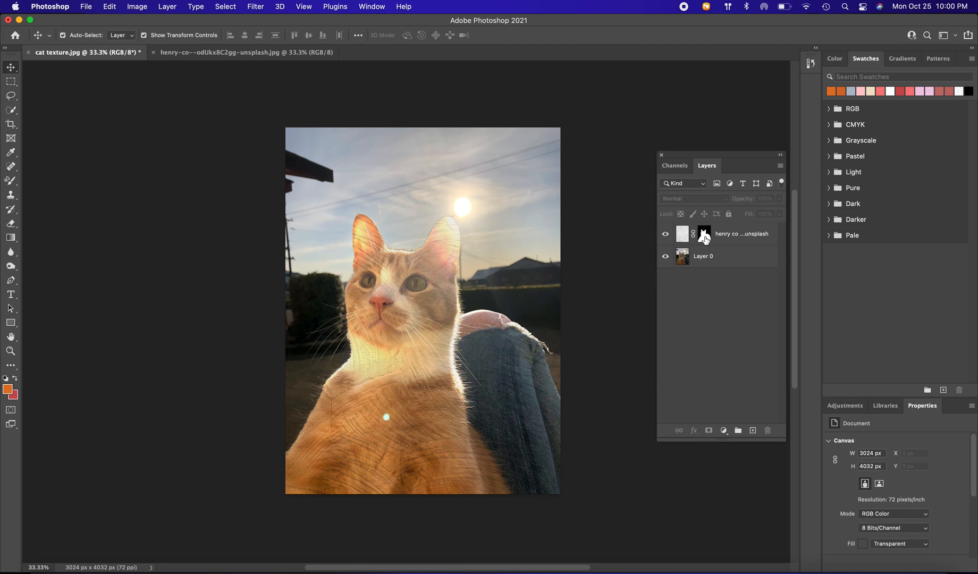
left_click(705, 234)
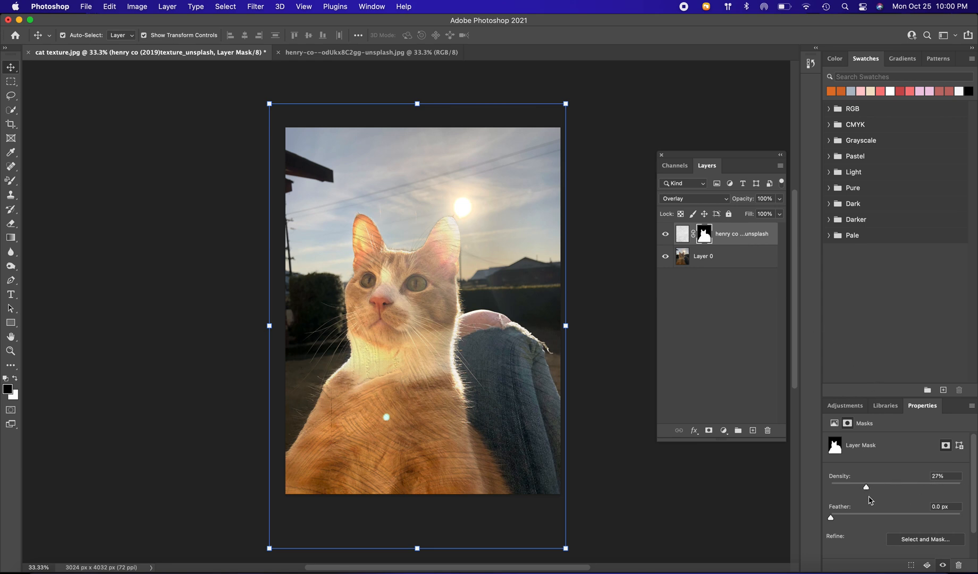
left_click(668, 469)
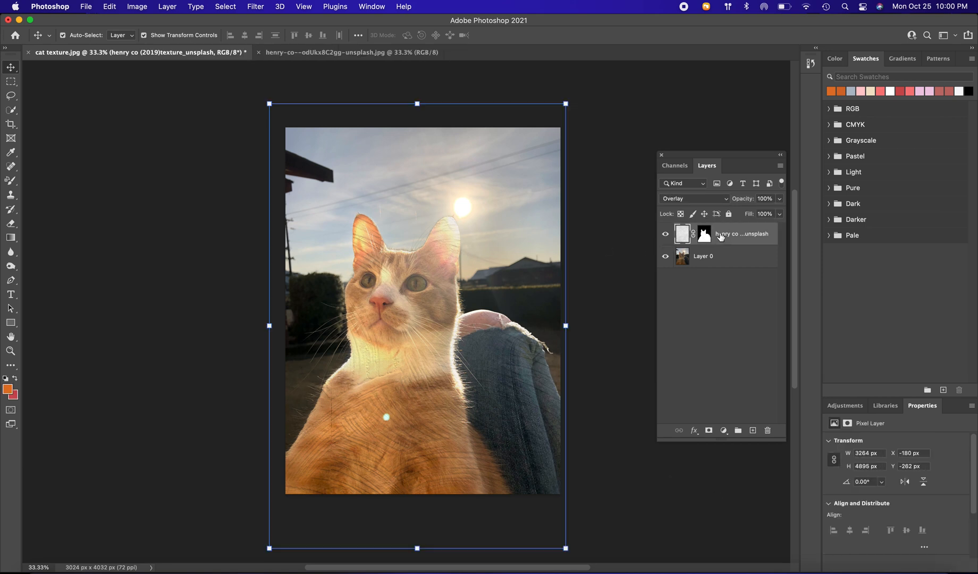
Step: Apply Levels to the texture layer's image with the midtone input at 0.69 and the white input at 236
left_click(717, 237)
key("super+l")
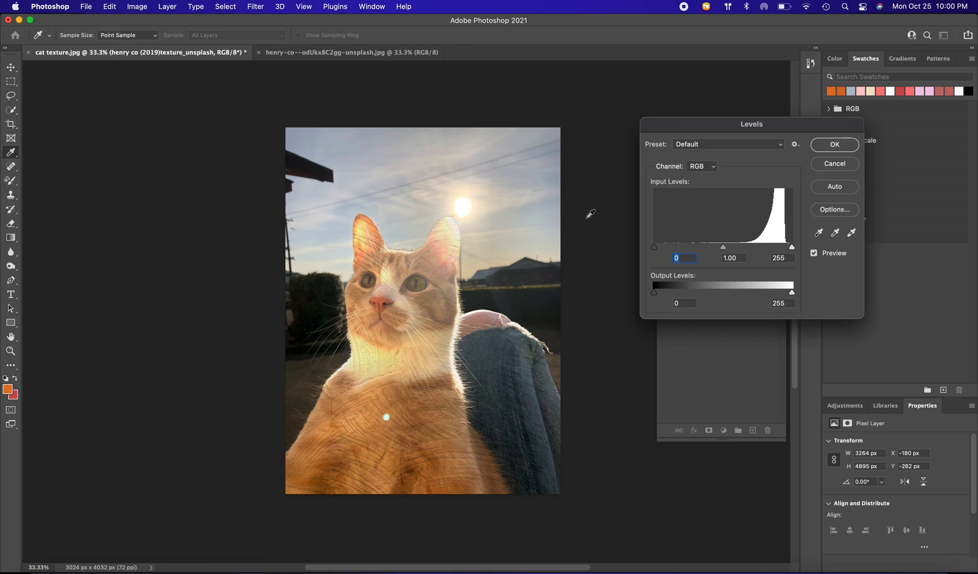
left_click_drag(723, 247, 749, 270)
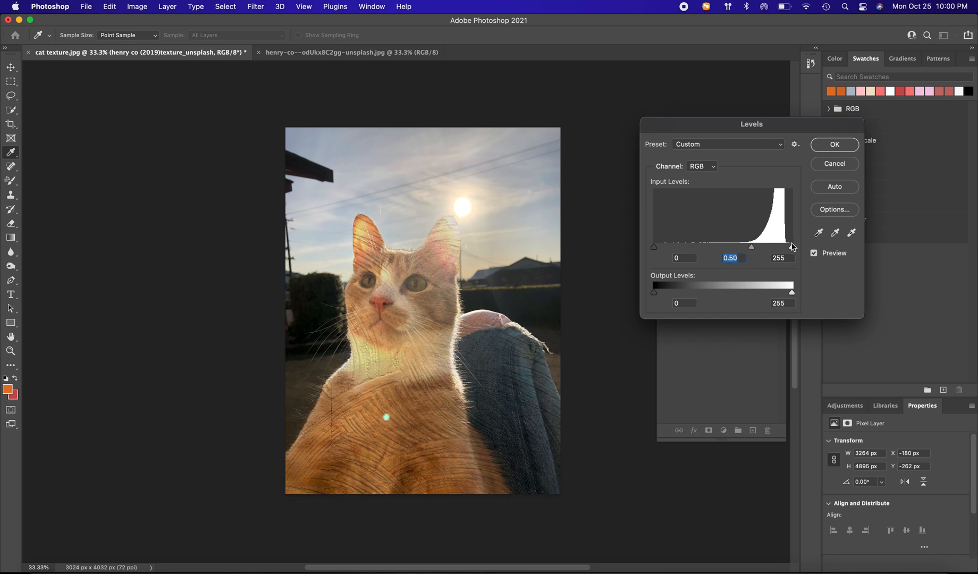
left_click_drag(793, 250, 734, 248)
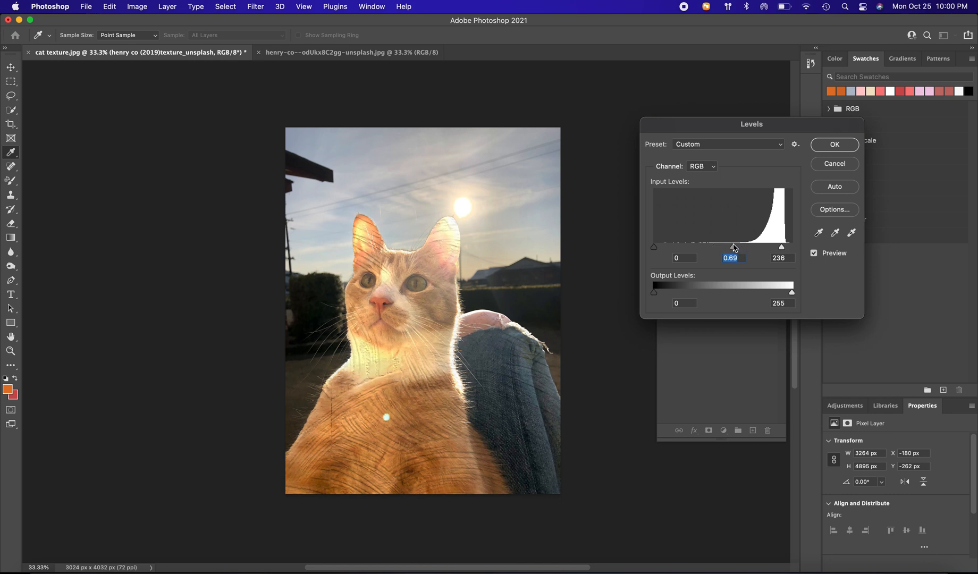
left_click(834, 144)
key("v")
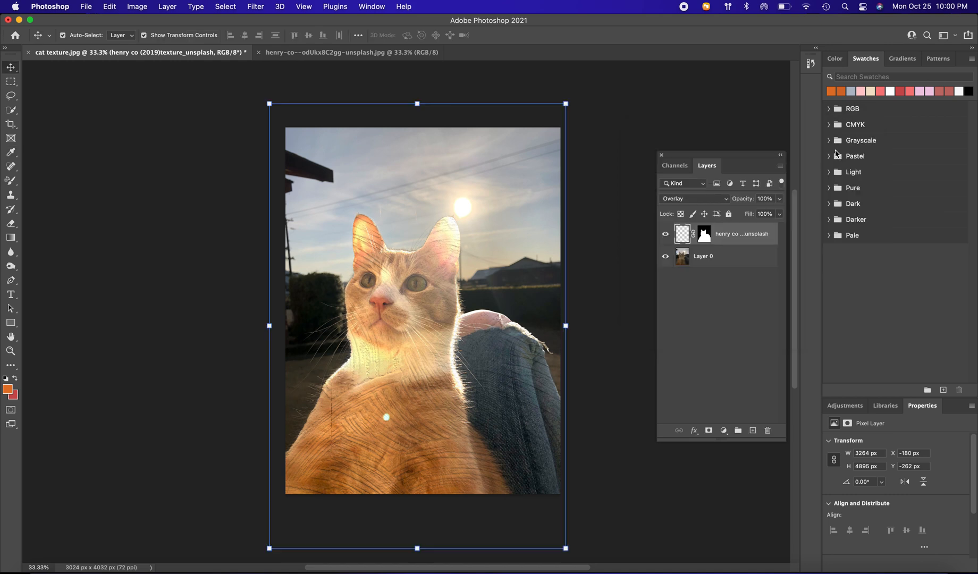
left_click(600, 265)
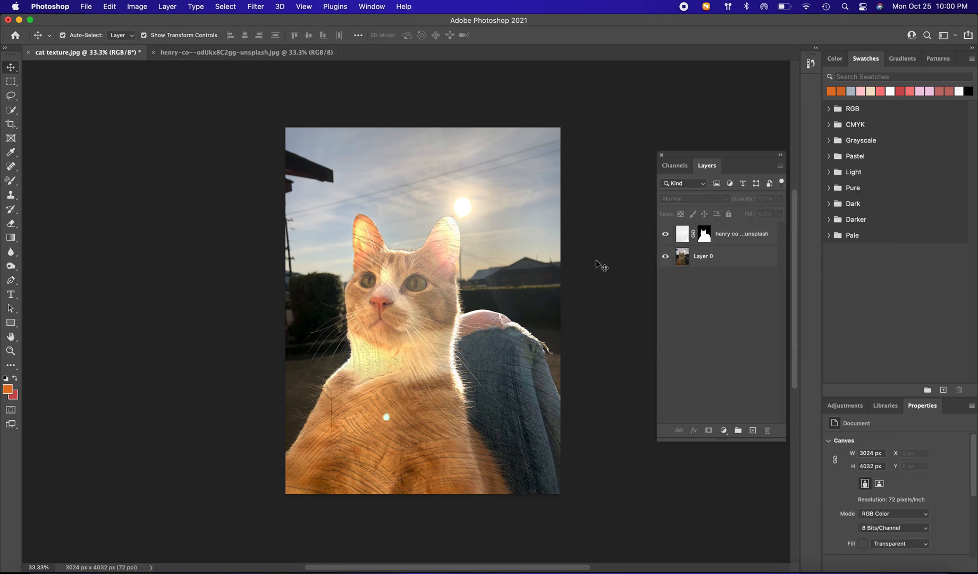
left_click(738, 239)
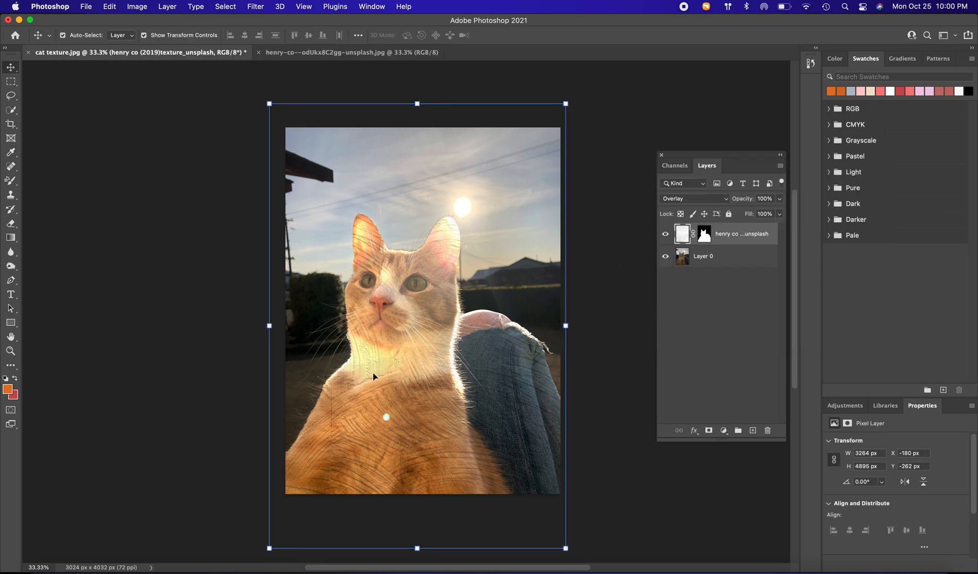
left_click(359, 424)
left_click(645, 339)
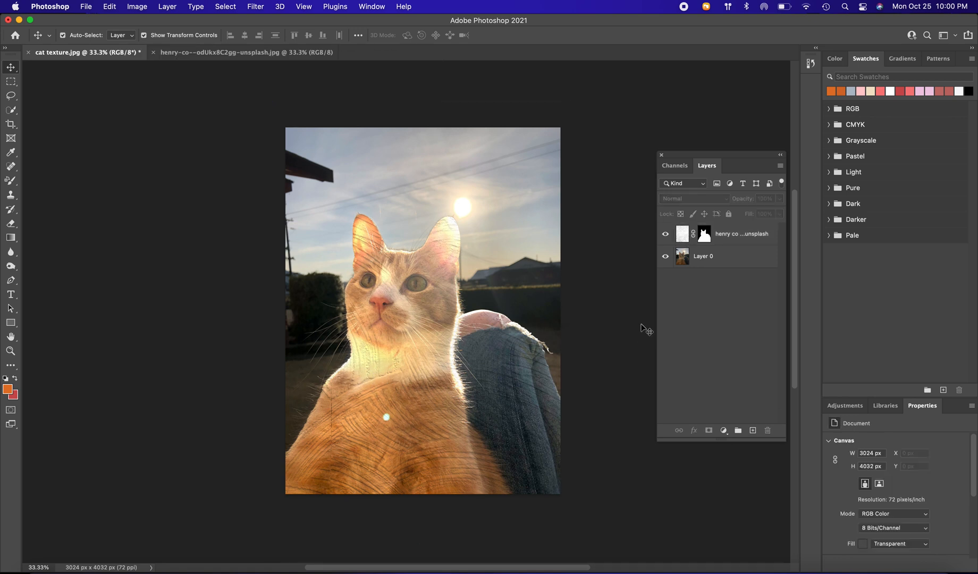
Step: Tint the texture layer using Hue/Saturation with Colorize enabled and its hue adjusted
left_click(718, 241)
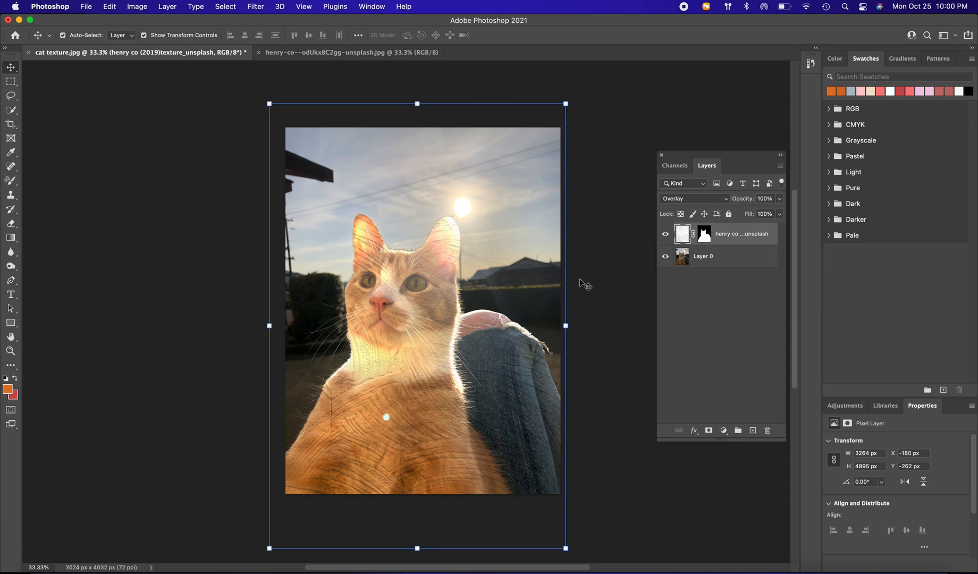
key("super+u")
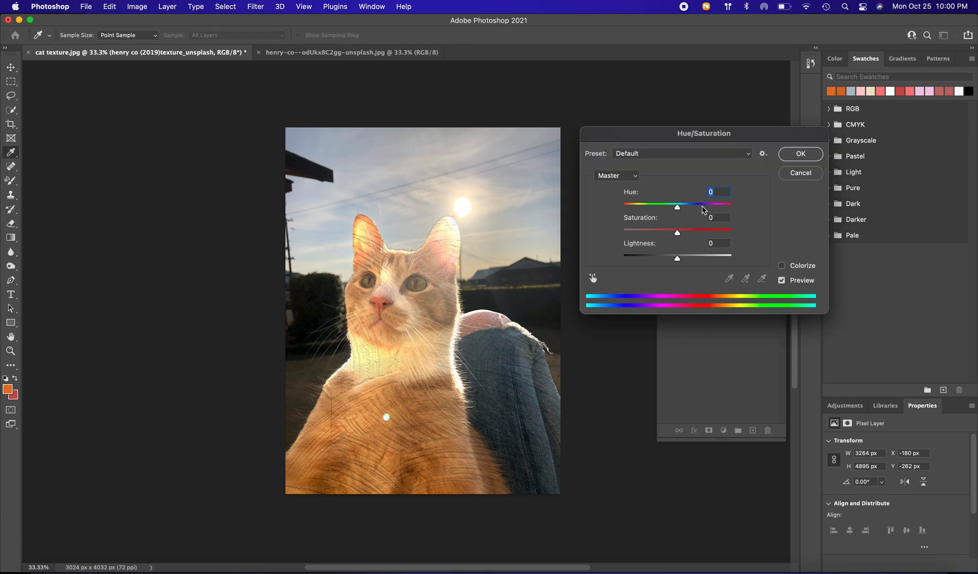
mouse_move(677, 206)
left_mouse_down()
mouse_move(655, 208)
mouse_move(684, 207)
mouse_move(669, 208)
left_mouse_up()
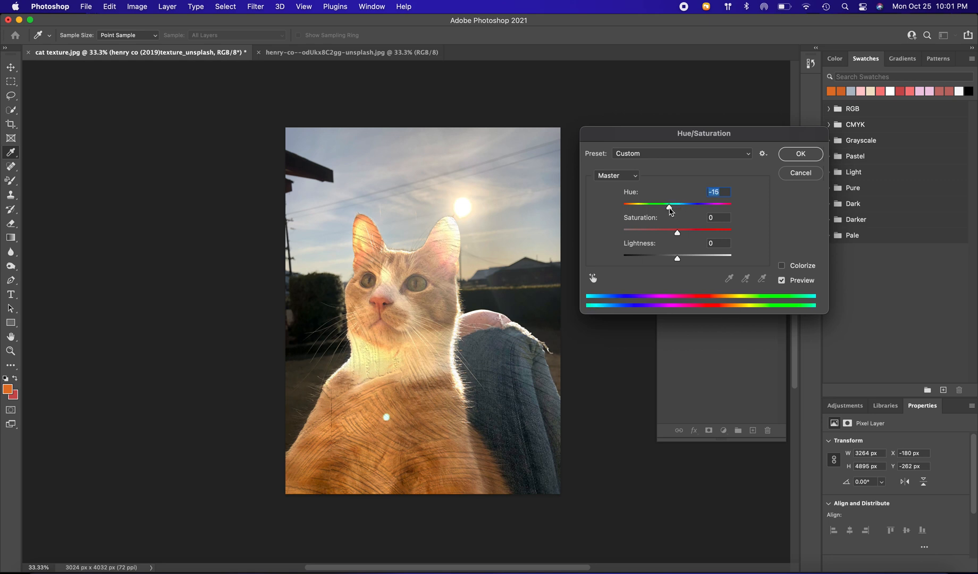
left_click(782, 265)
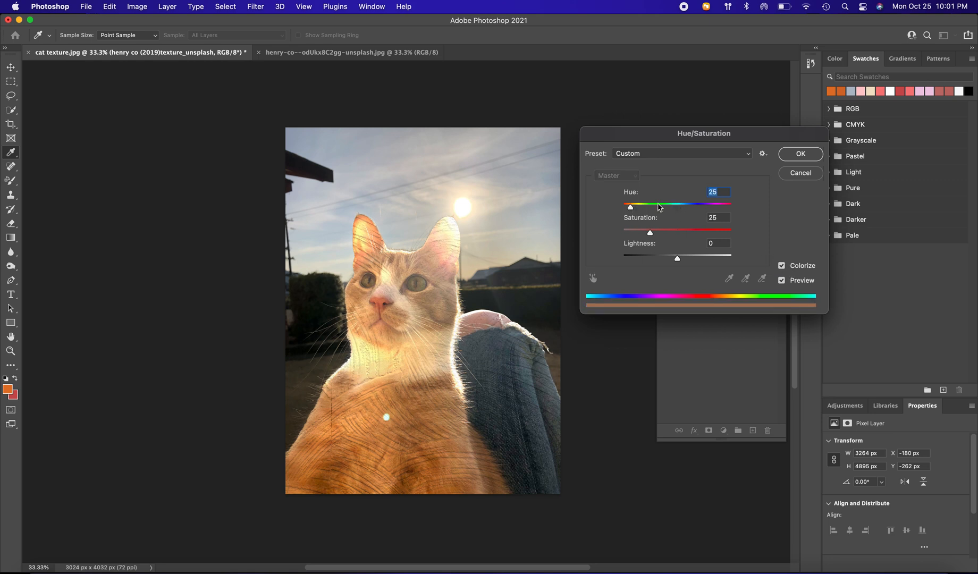
left_click_drag(625, 208, 677, 260)
left_click_drag(691, 208, 634, 213)
left_click(801, 154)
left_click(611, 147)
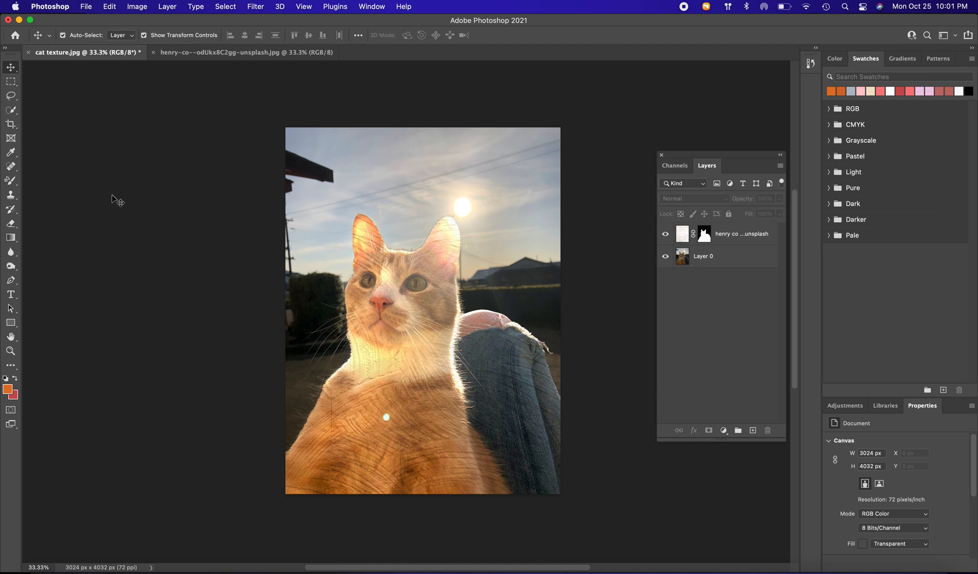
scroll(239, 260, "right", 2)
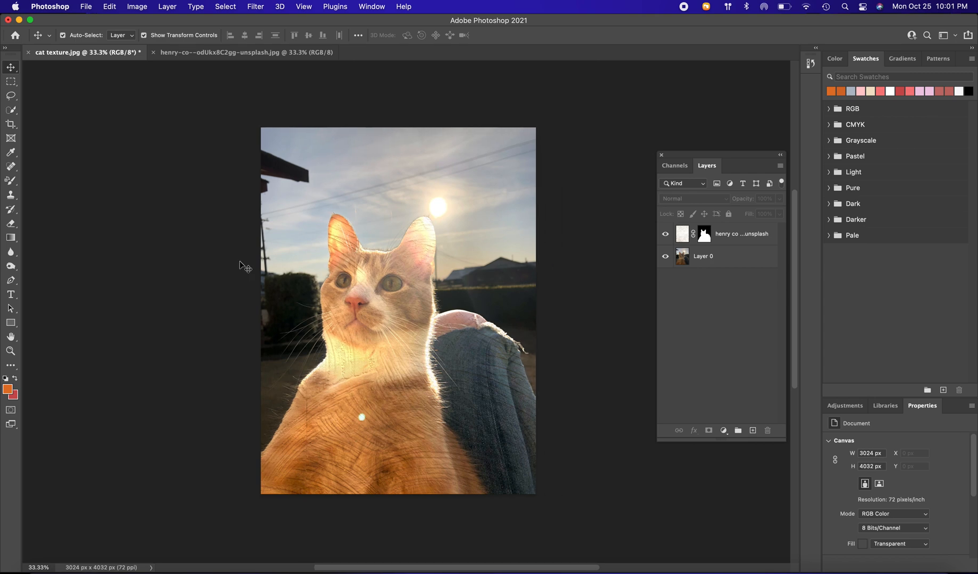